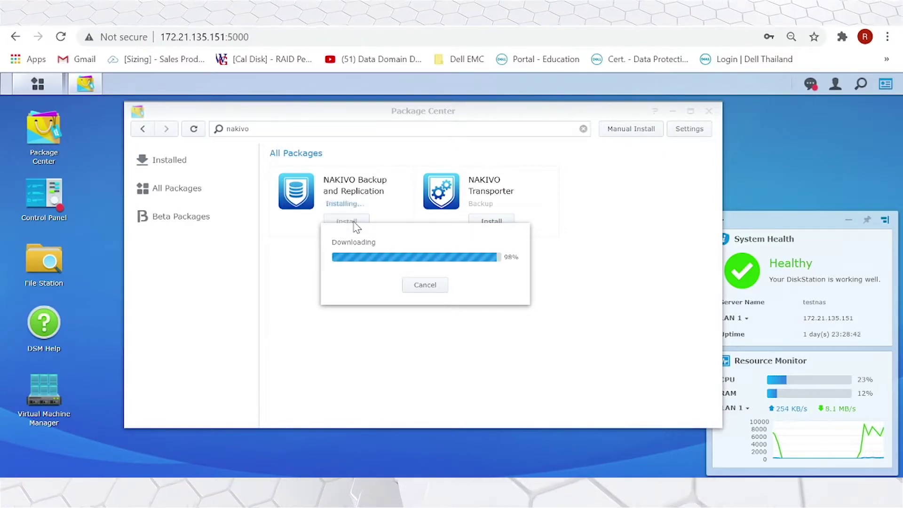
- Confirm installing the NAKIVO Backup and Replication package in Package Center
left_click(529, 392)
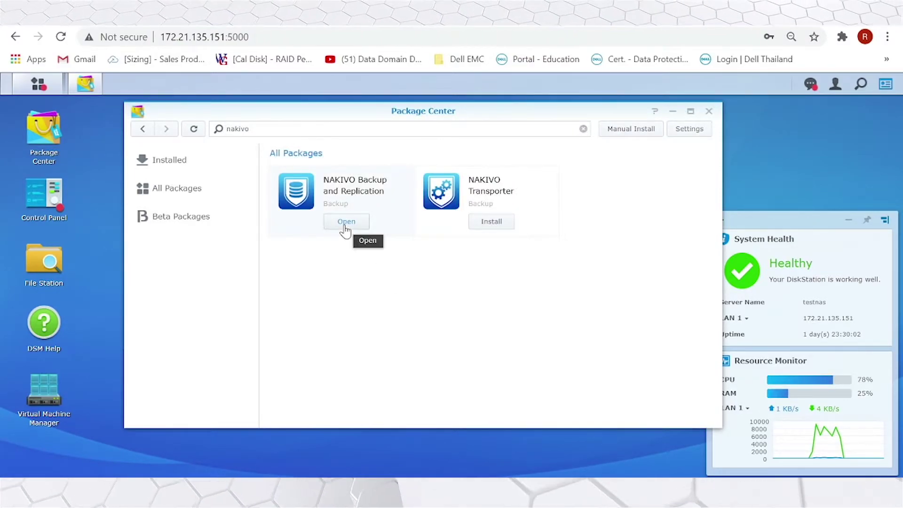
- Launch the newly installed NAKIVO web console from its Package Center card
left_click(346, 222)
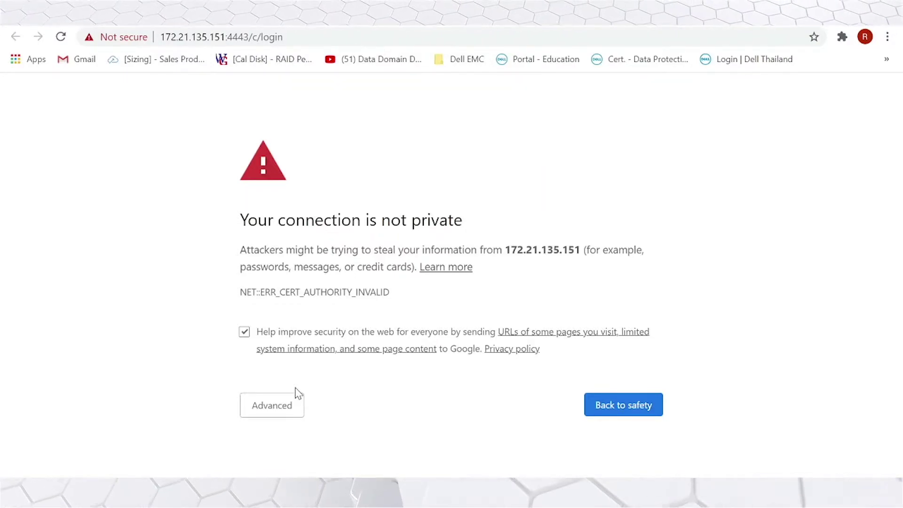
- Expand Advanced on the privacy warning to reach the proceed link for 172.21.135.151
left_click(258, 405)
scroll(292, 414, "down", 2)
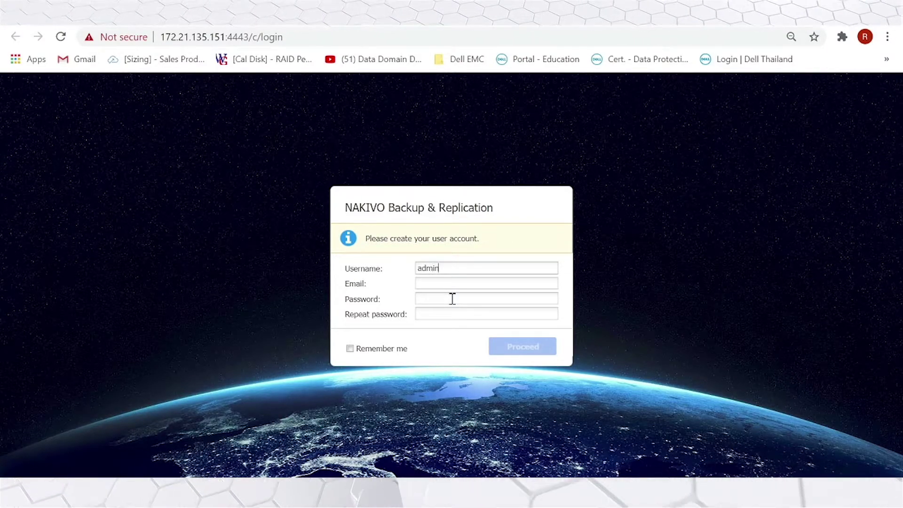
- Enter the admin account's e-mail and password, then bring up the Add New source list
left_click(441, 282)
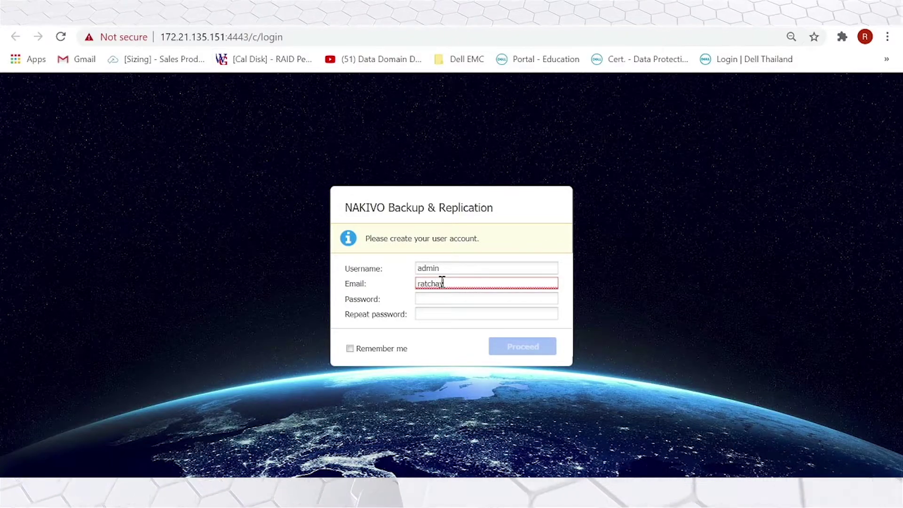
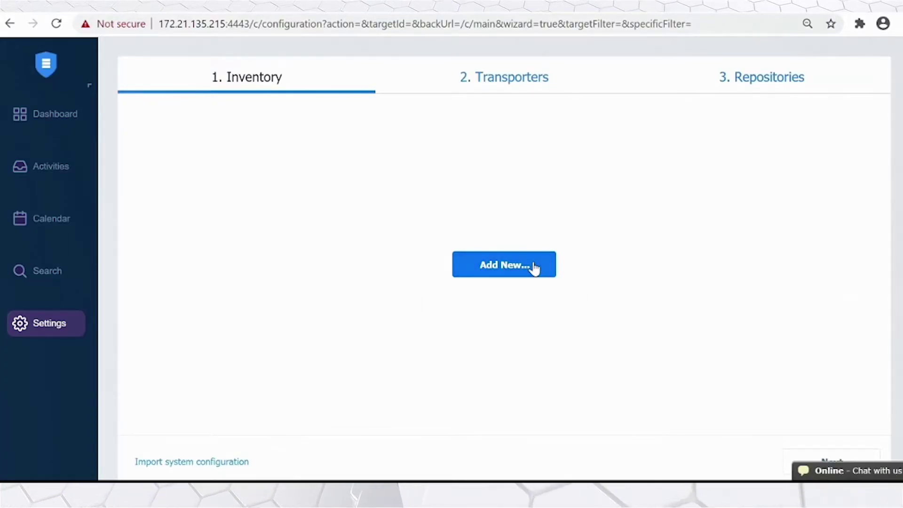
left_click(535, 269)
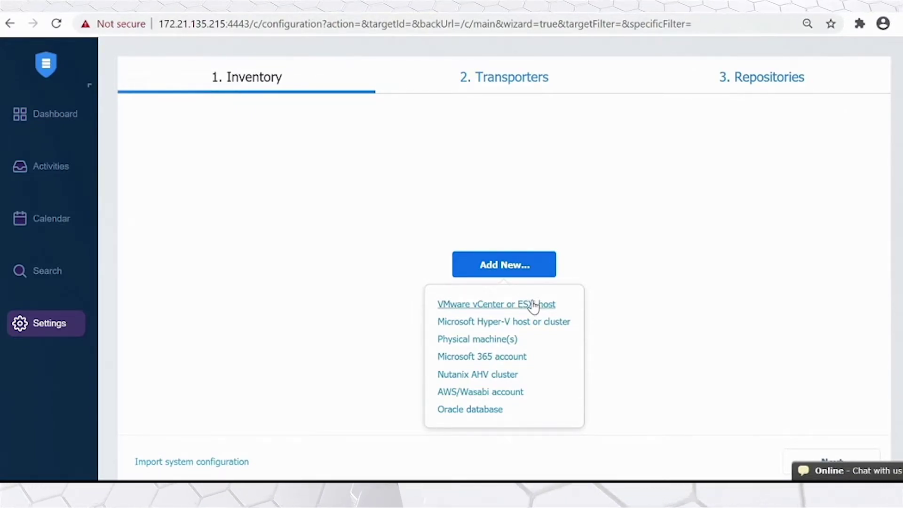
- Add the vCenter at 172.21.135.245 as vCenter_Pming with its username and password
left_click(533, 306)
type("vCenter_Pming")
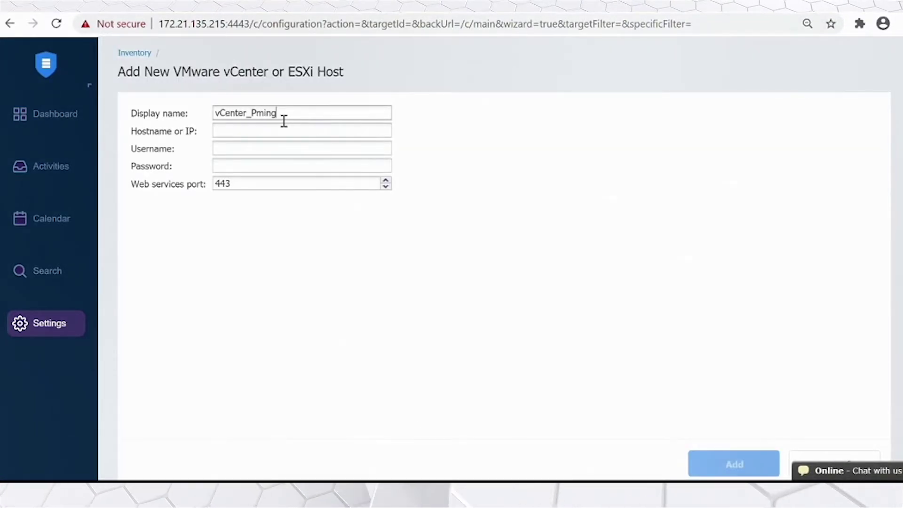
left_click(269, 133)
type("172.21.135")
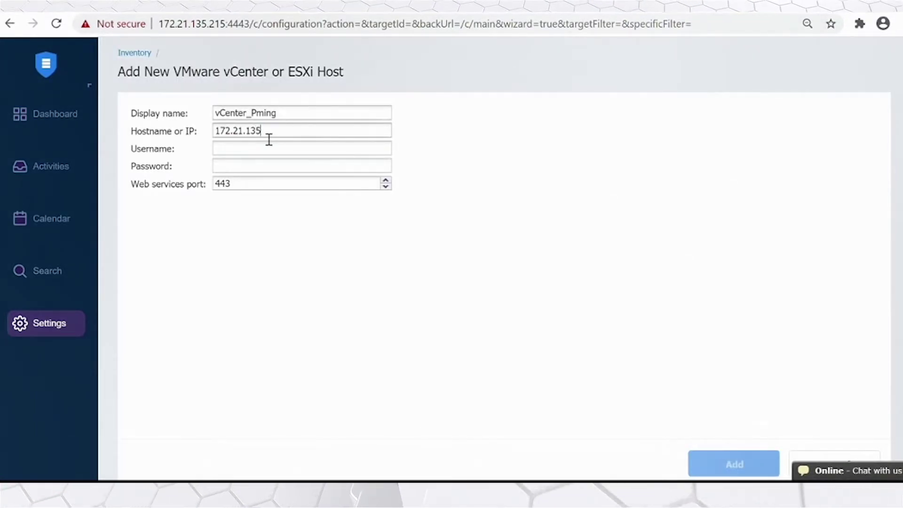
type(".245")
left_click(260, 155)
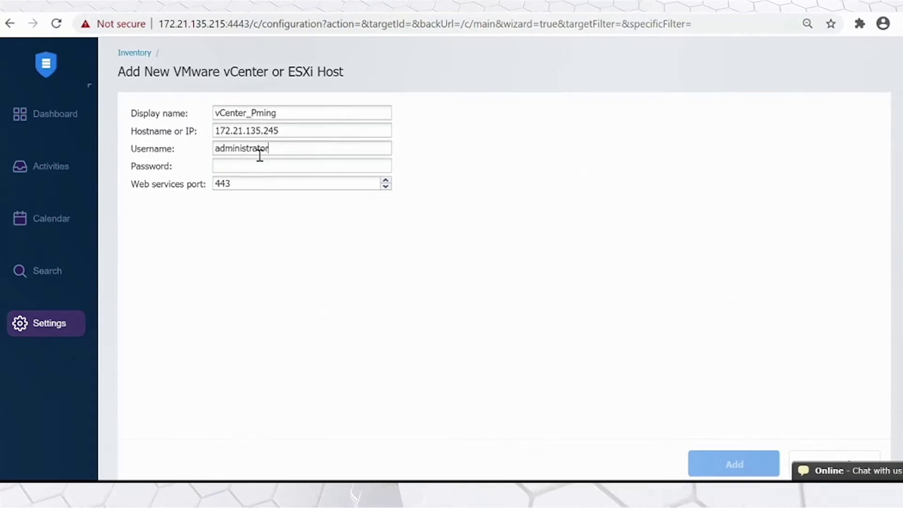
type("local")
left_click(248, 167)
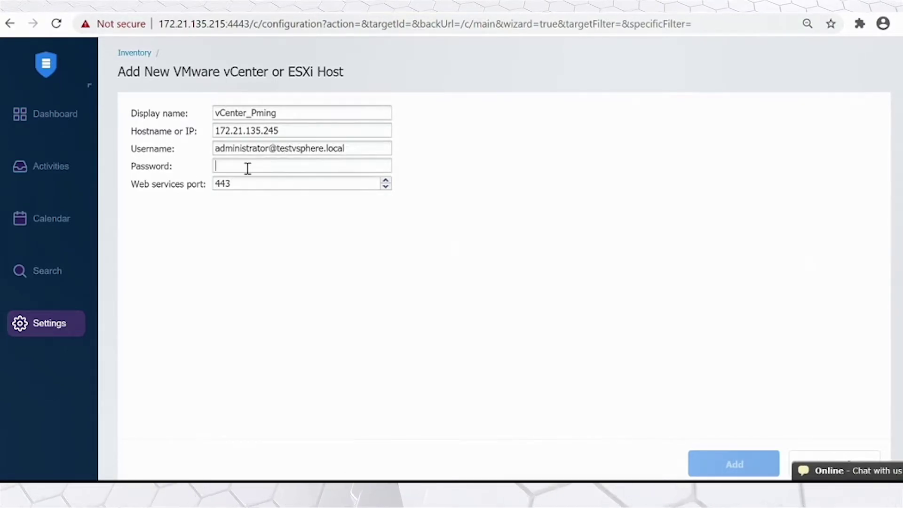
type("*****")
left_click(716, 463)
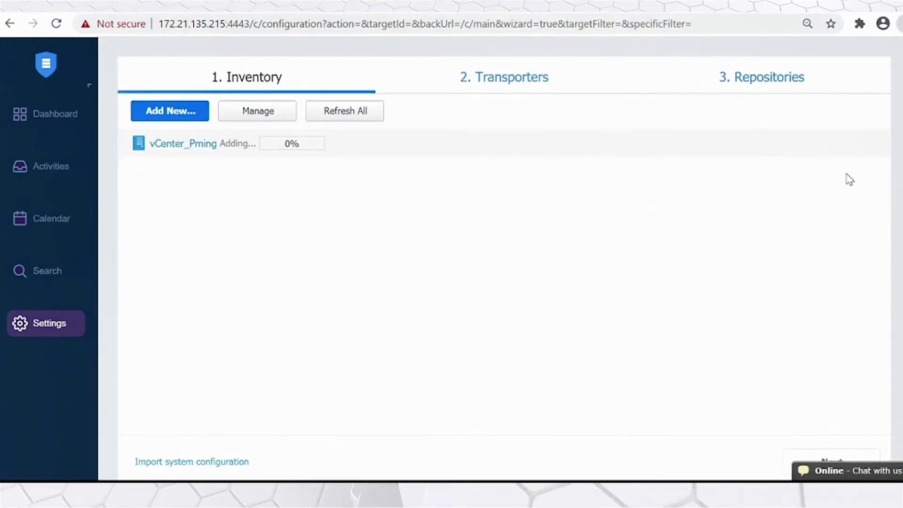
key("ctrl+minus")
key("ctrl+minus")
- Move past the Transporters and Repositories steps, then start a new VMware vSphere backup job
left_click(846, 415)
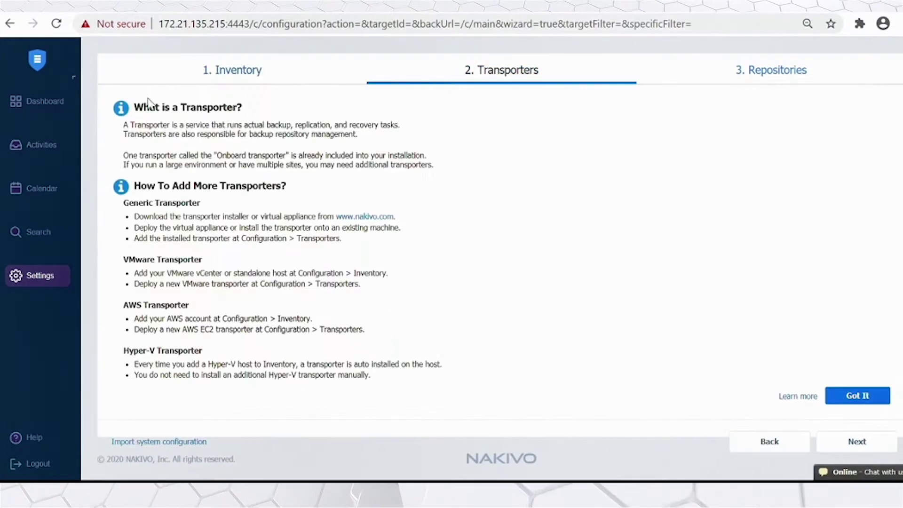
left_click(849, 401)
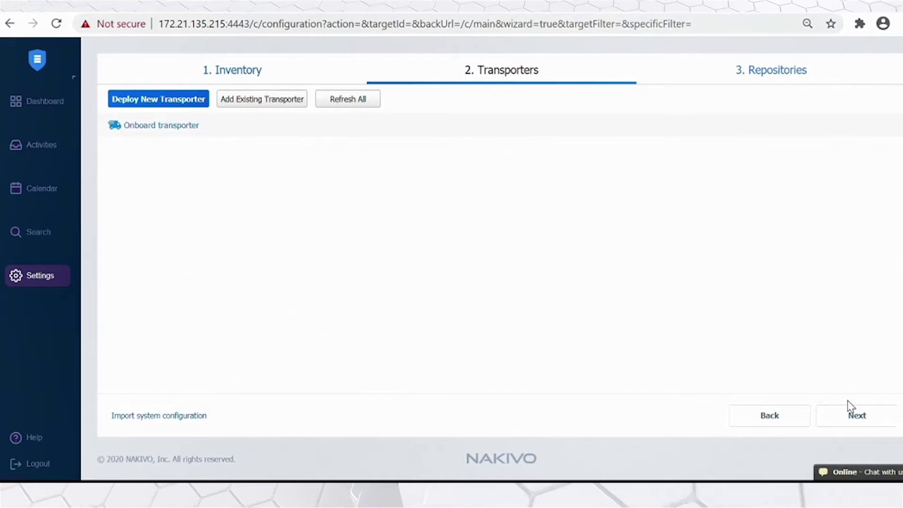
left_click(795, 68)
left_click(511, 68)
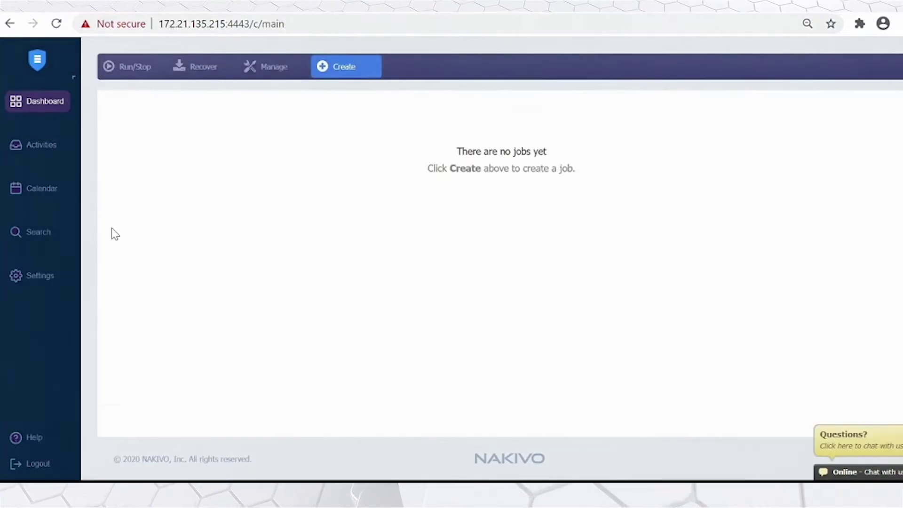
left_click(342, 70)
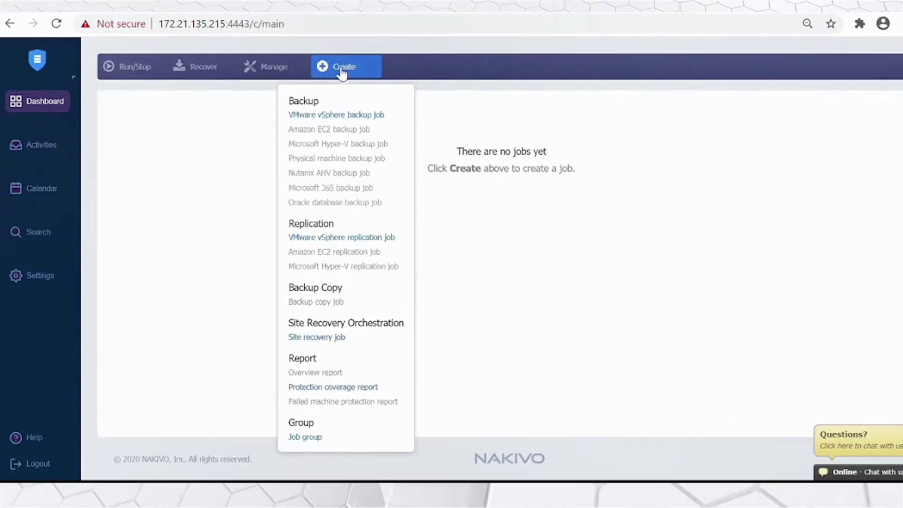
left_click(341, 116)
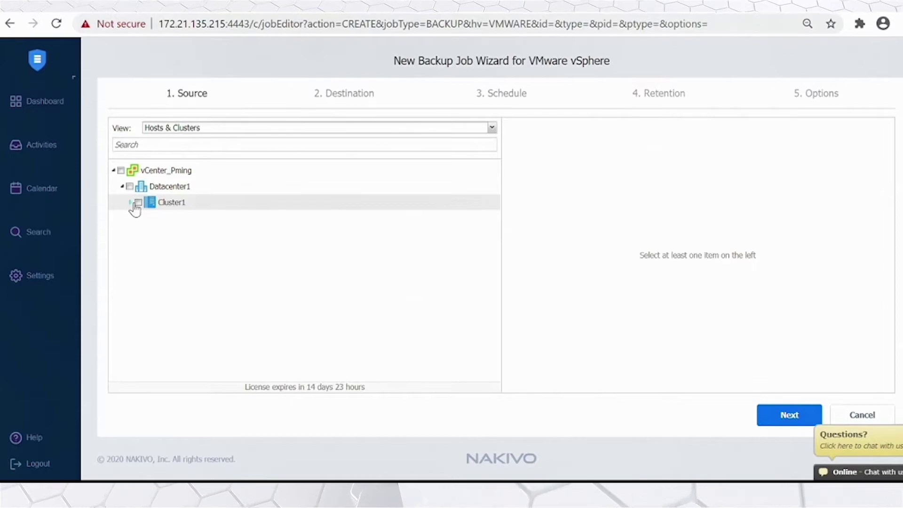
- Select AD Server 2016 under Cluster1 as the backup source
left_click(132, 202)
left_click(147, 234)
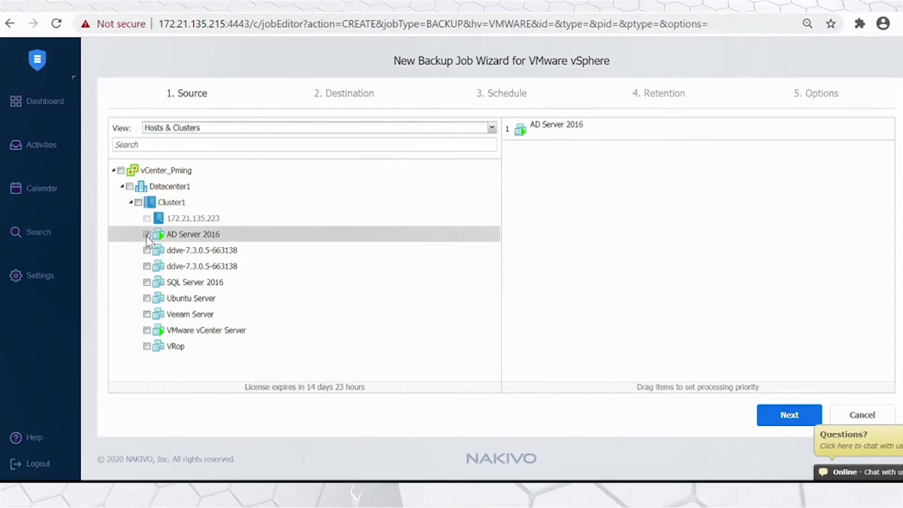
left_click(806, 420)
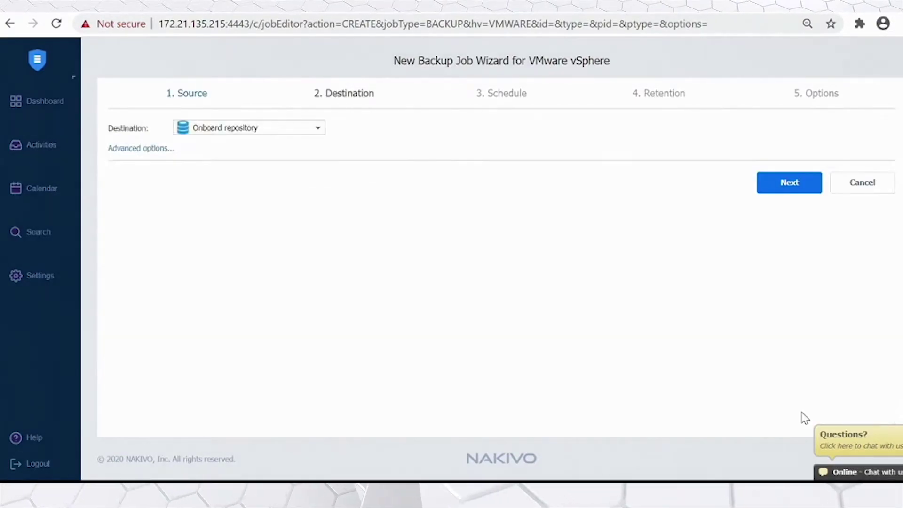
- Choose Onboard repository as the destination and continue to Schedule
left_click(247, 133)
left_click(241, 189)
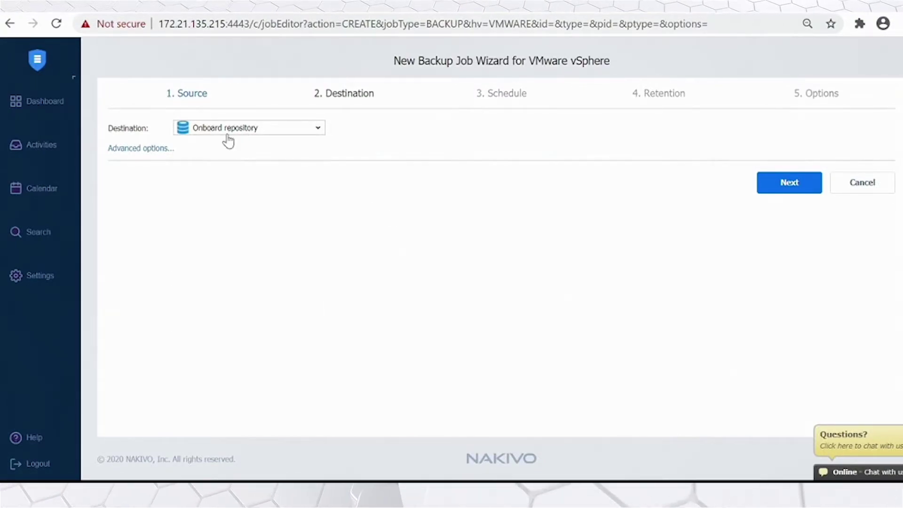
left_click(790, 184)
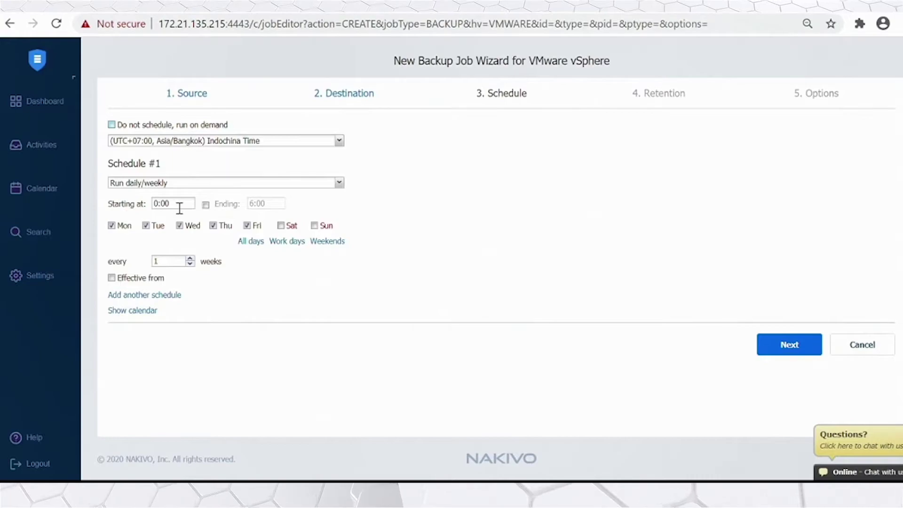
- Keep Schedule #1 as Run daily/weekly and preview the calendar in Day and Month views
left_click(212, 185)
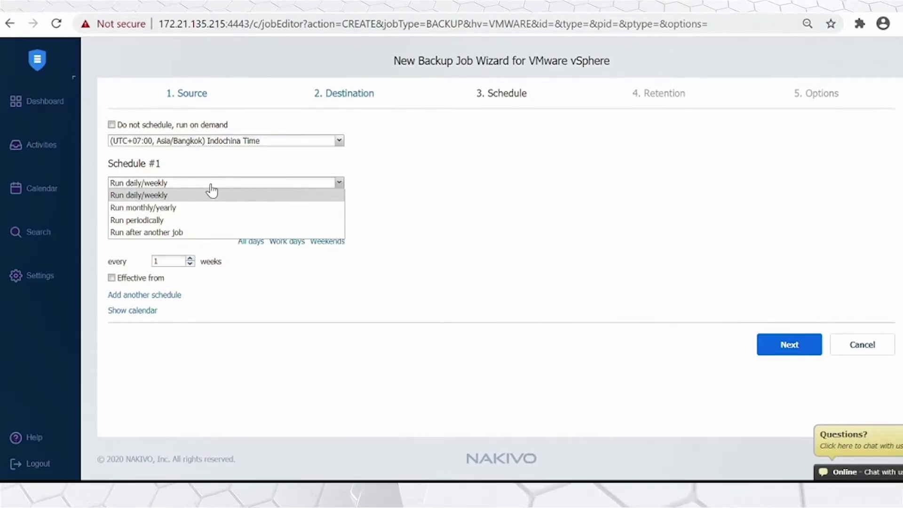
left_click(178, 195)
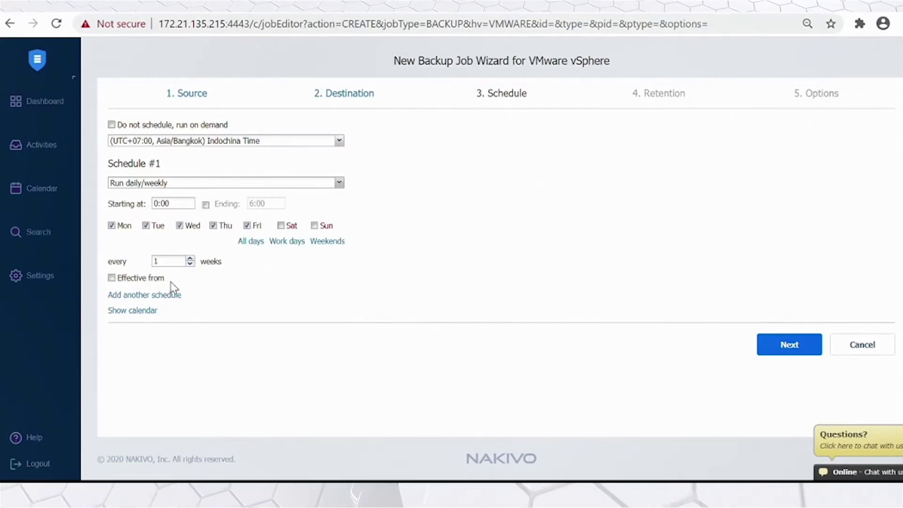
left_click(131, 312)
scroll(544, 315, "down", 5)
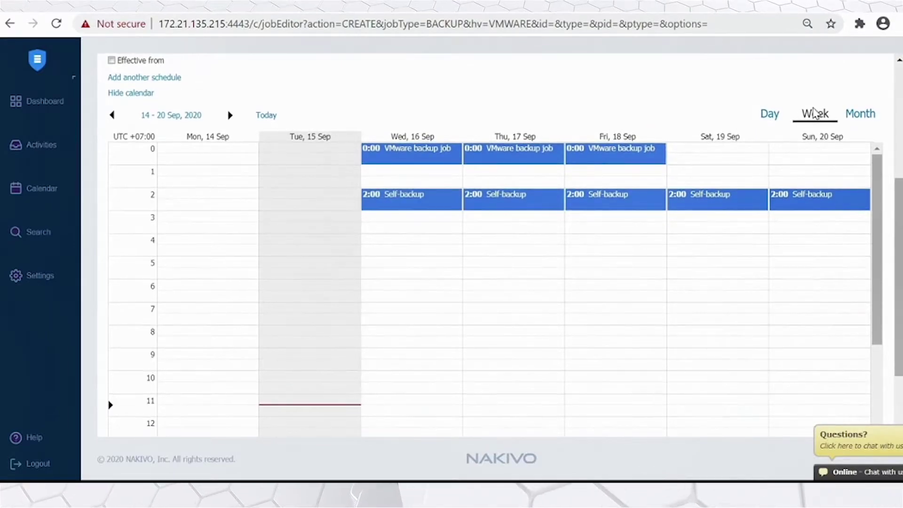
left_click(783, 122)
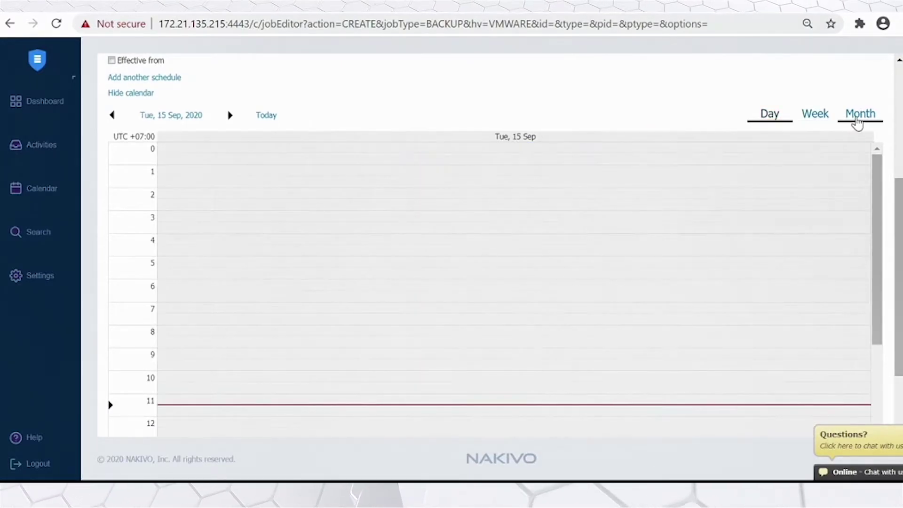
left_click(856, 118)
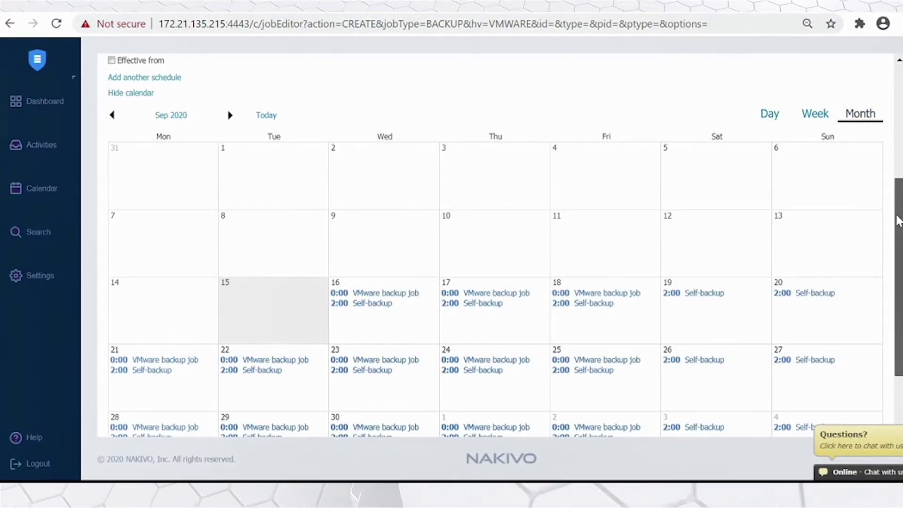
scroll(895, 193, "down", 1)
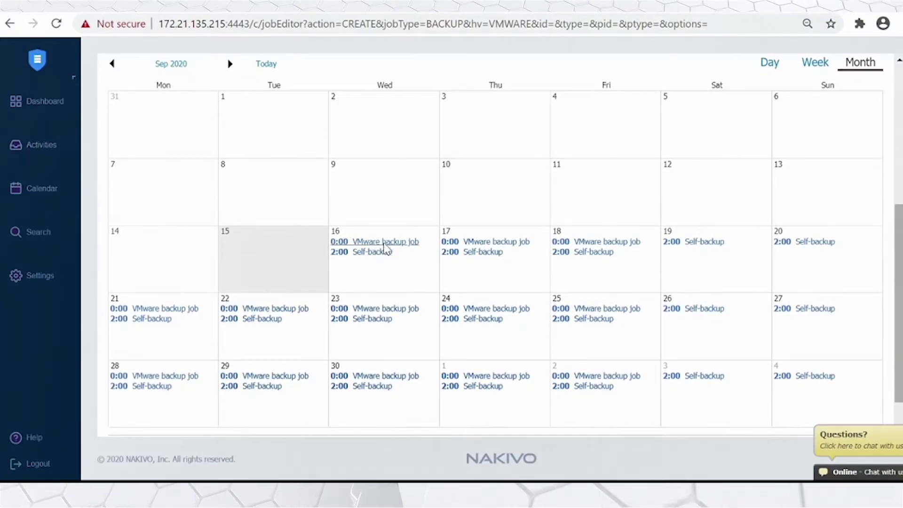
scroll(762, 329, "down", 1)
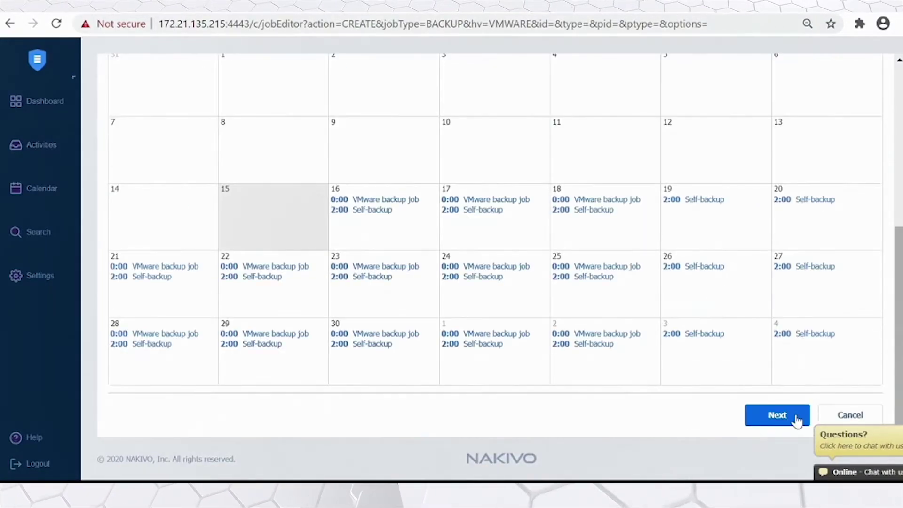
left_click(784, 415)
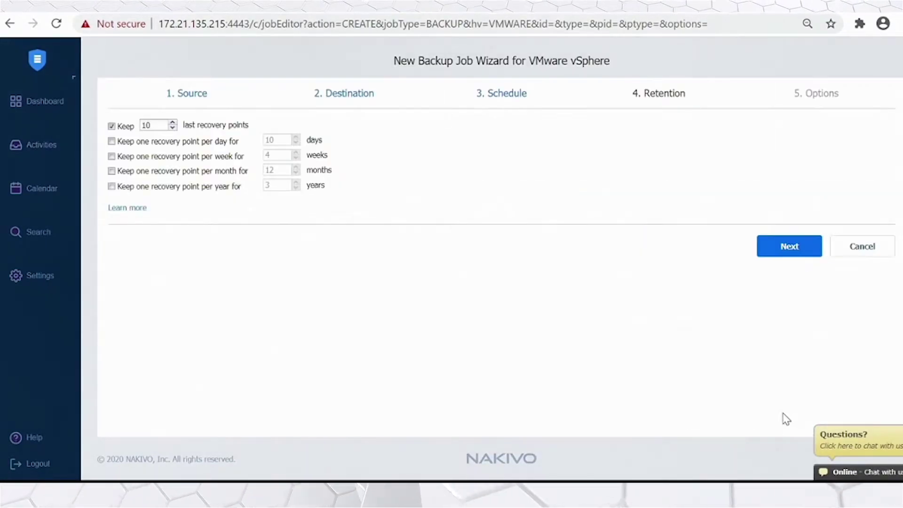
- Lower Keep last recovery points to 7 on the Retention step
left_click(173, 127)
left_click(172, 128)
left_click(172, 127)
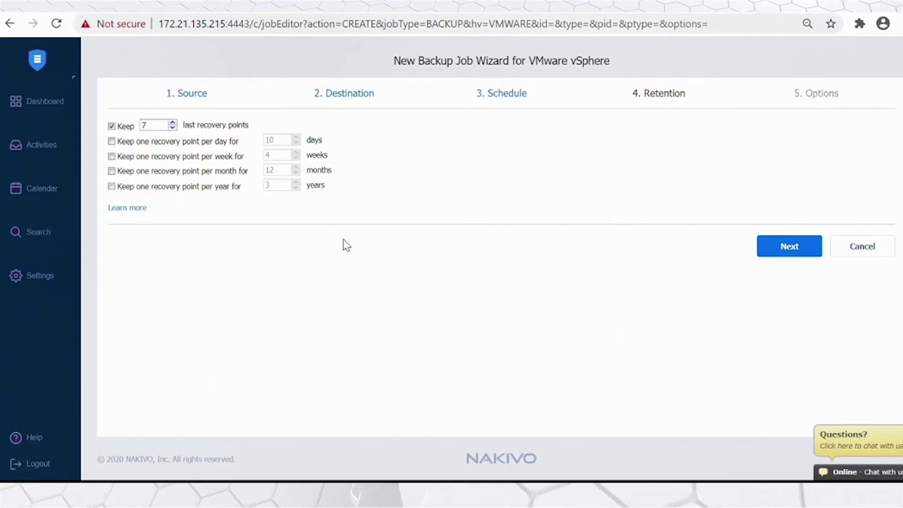
left_click(788, 246)
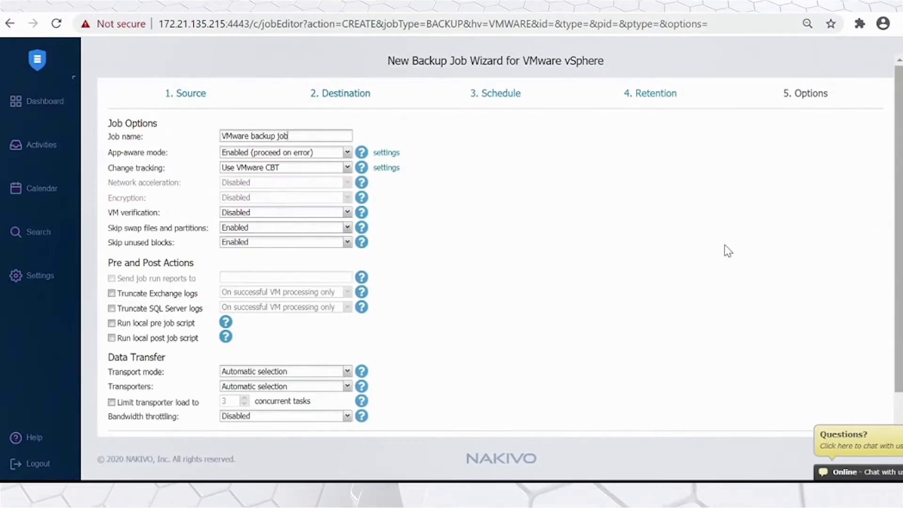
- Replace the job name with AD Backup Test_1
left_click_drag(294, 137, 191, 134)
key("BackSpace")
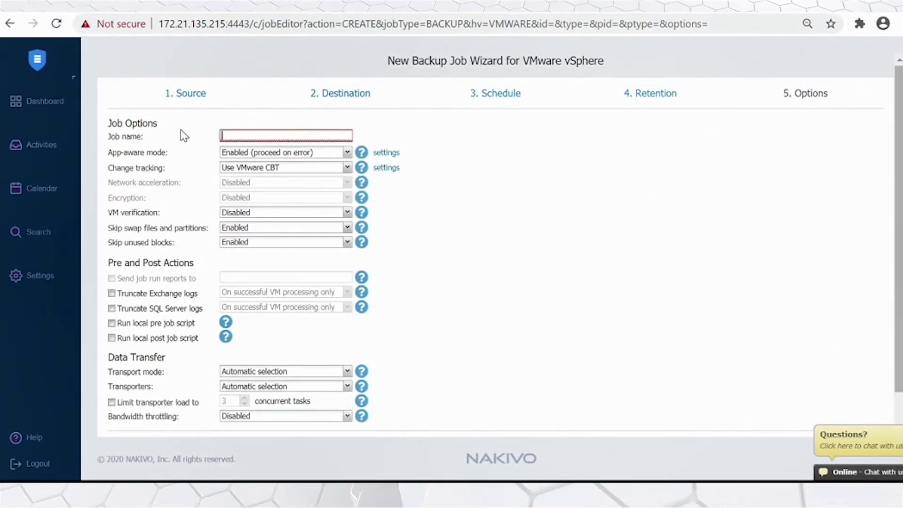
type("AD Bac")
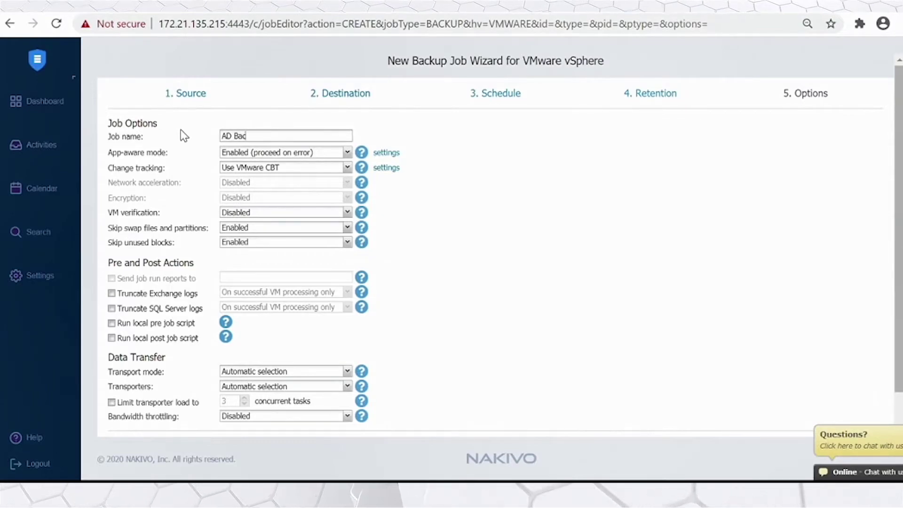
type("kup Test_1")
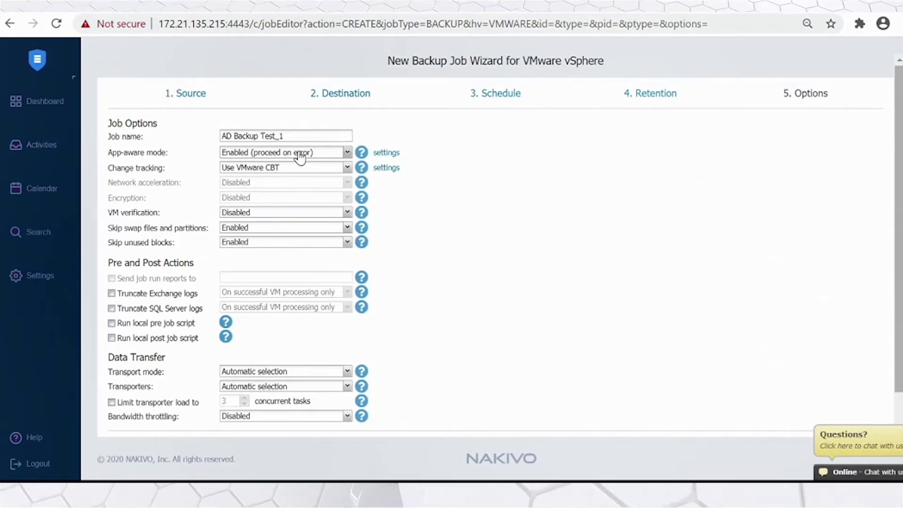
scroll(258, 212, "down", 1)
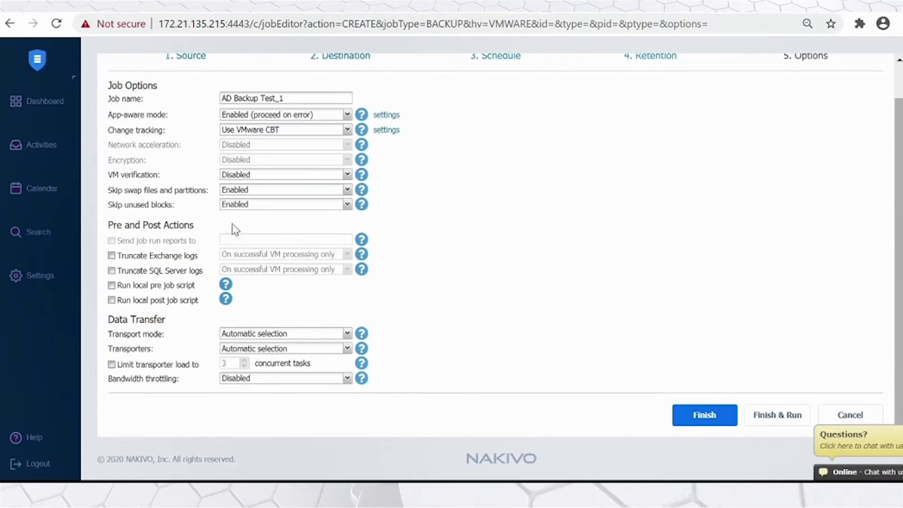
- Finish and run AD Backup Test_1 for all VMs, then follow its progress on the dashboard
left_click(789, 423)
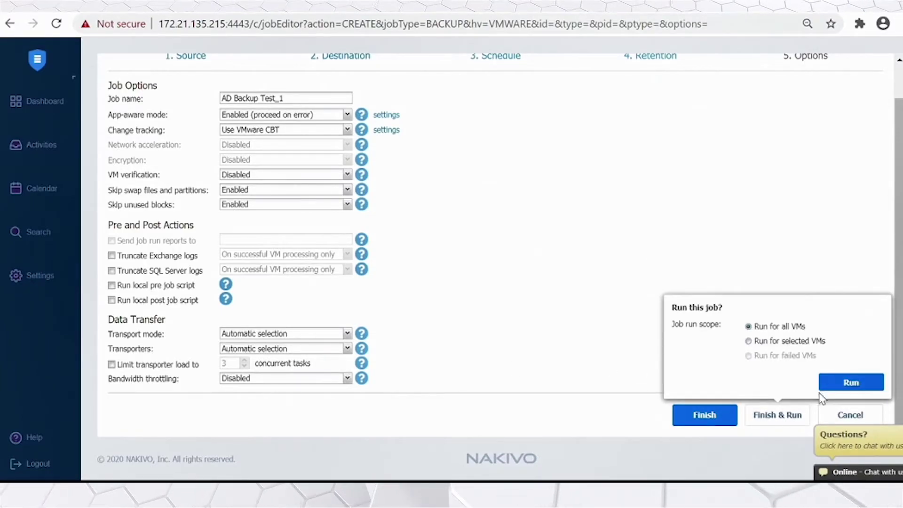
left_click(852, 383)
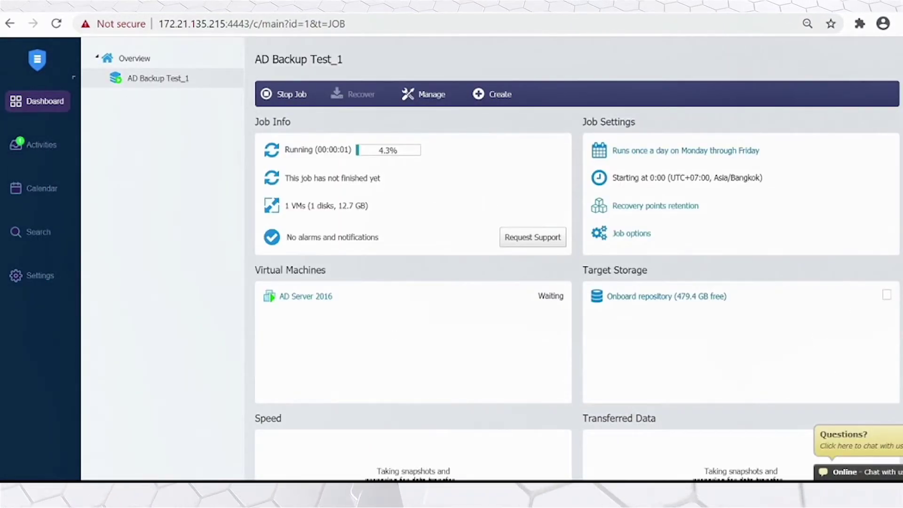
scroll(349, 133, "down", 1)
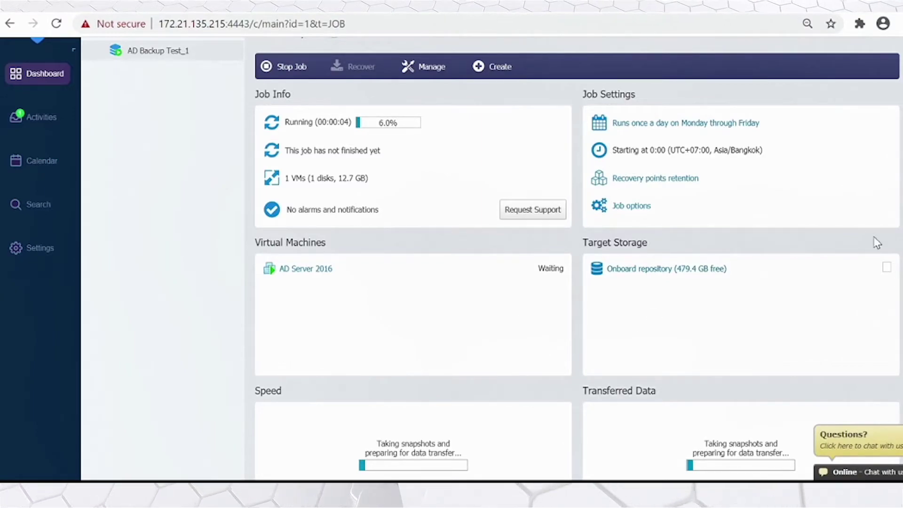
scroll(577, 258, "down", 3)
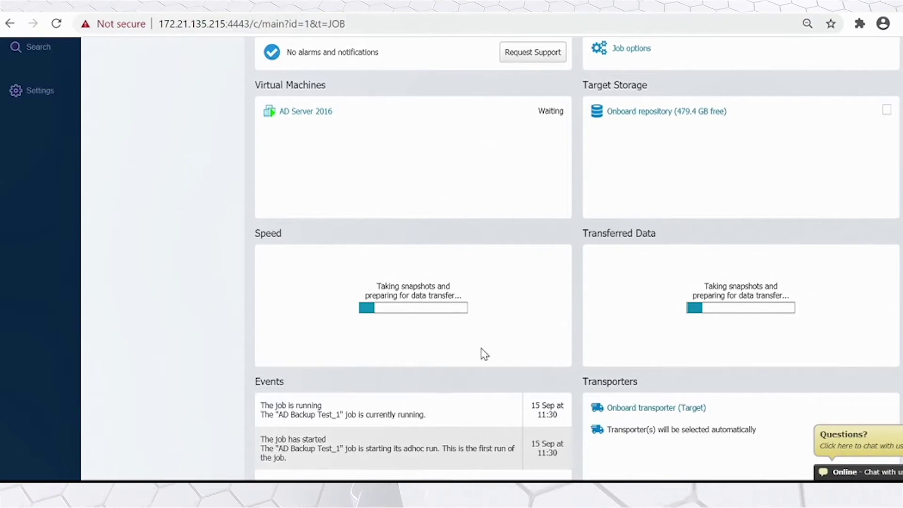
scroll(412, 338, "up", 2)
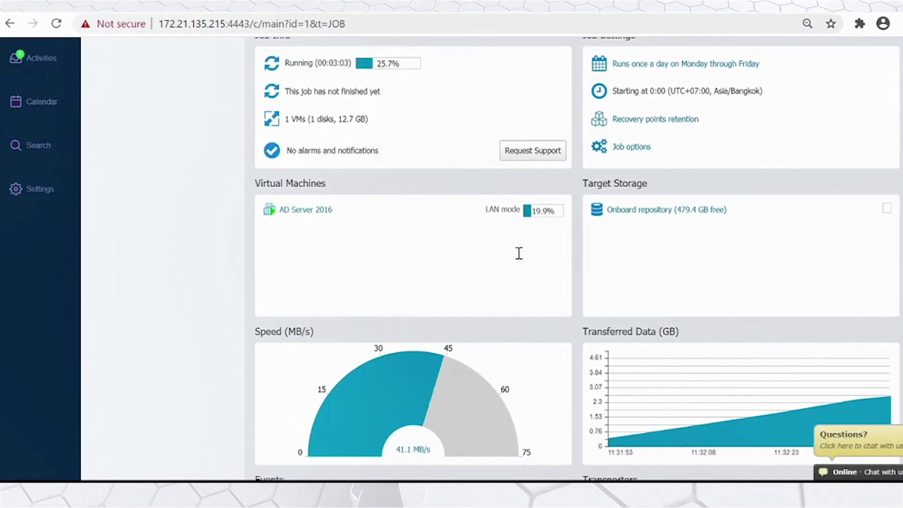
scroll(772, 266, "down", 3)
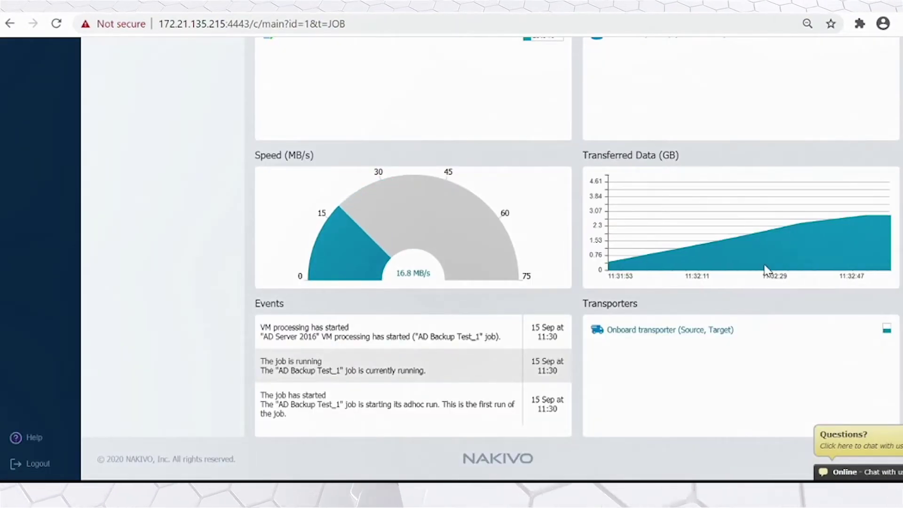
scroll(426, 322, "up", 3)
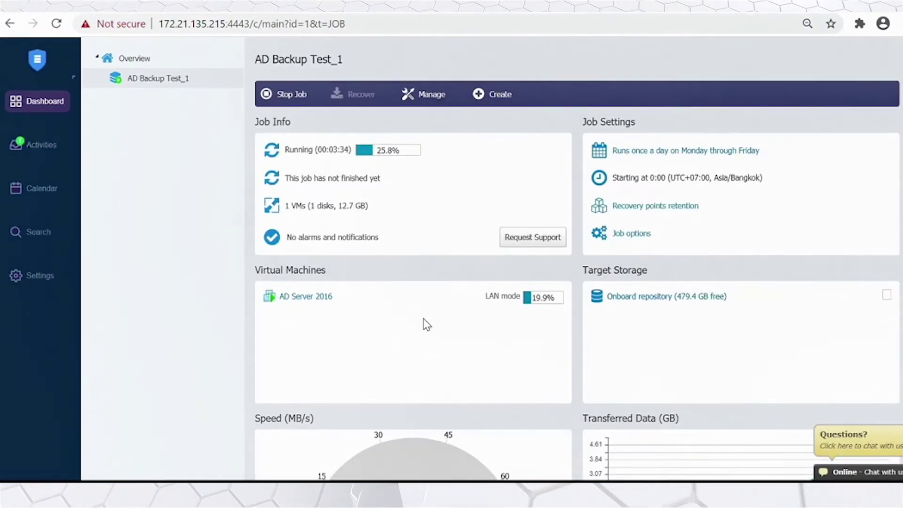
scroll(425, 322, "down", 3)
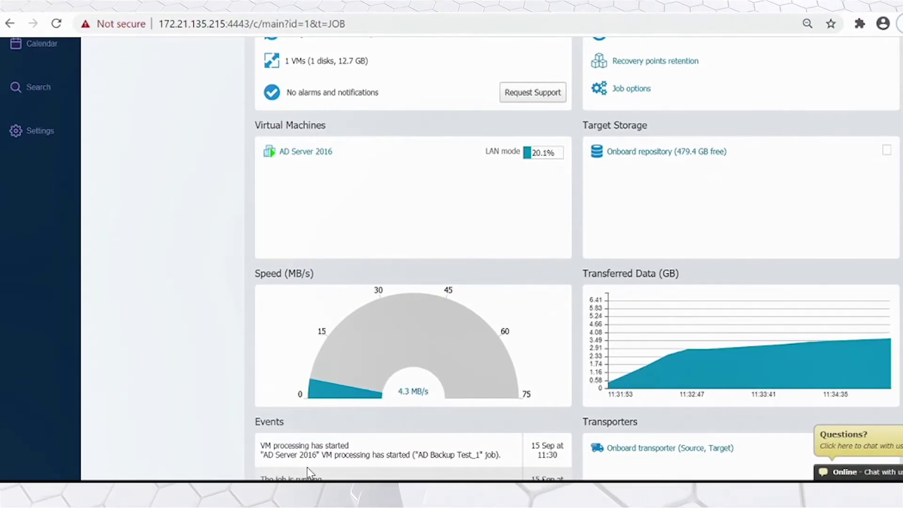
scroll(436, 381, "down", 2)
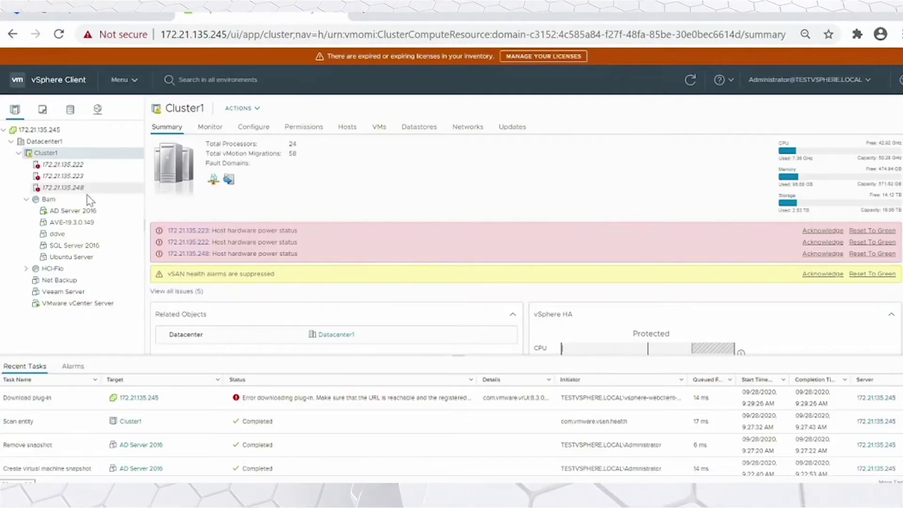
- Shut down the AD Server 2016 guest OS from Actions > Power and confirm with Yes
left_click(77, 210)
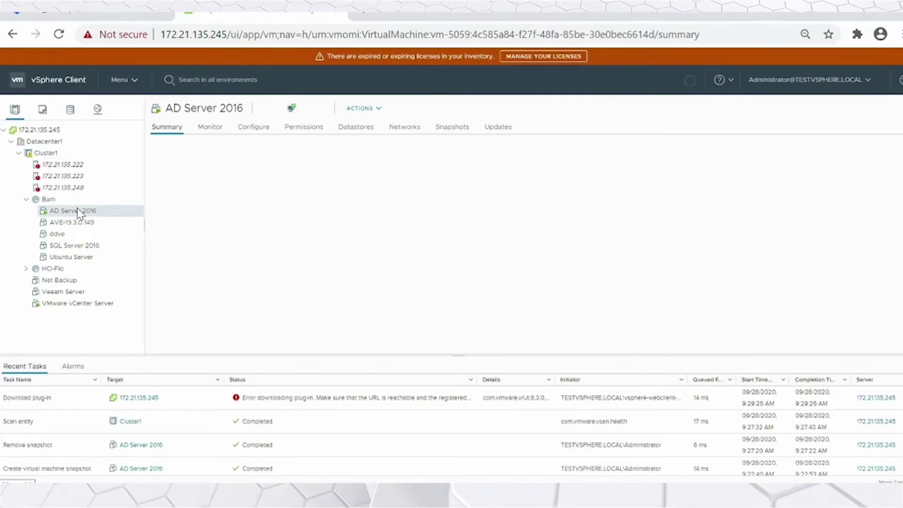
left_click(373, 109)
mouse_move(401, 140)
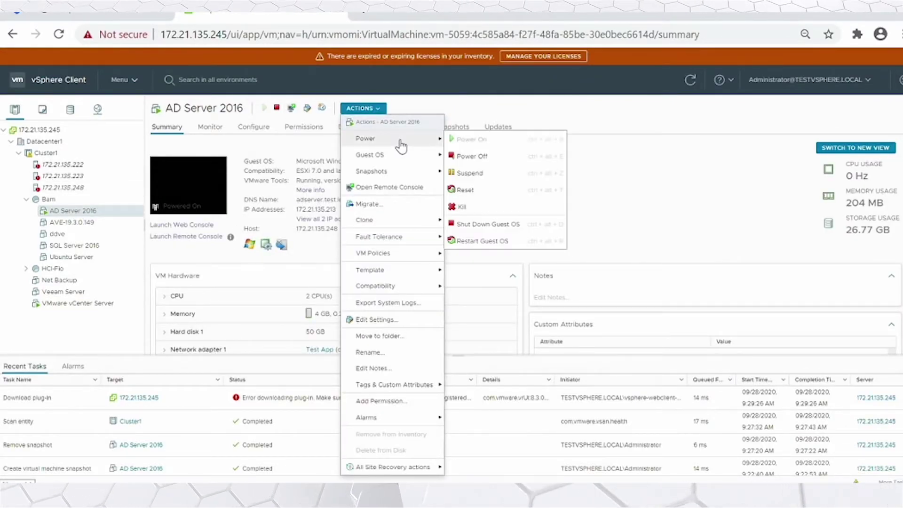
left_click(488, 224)
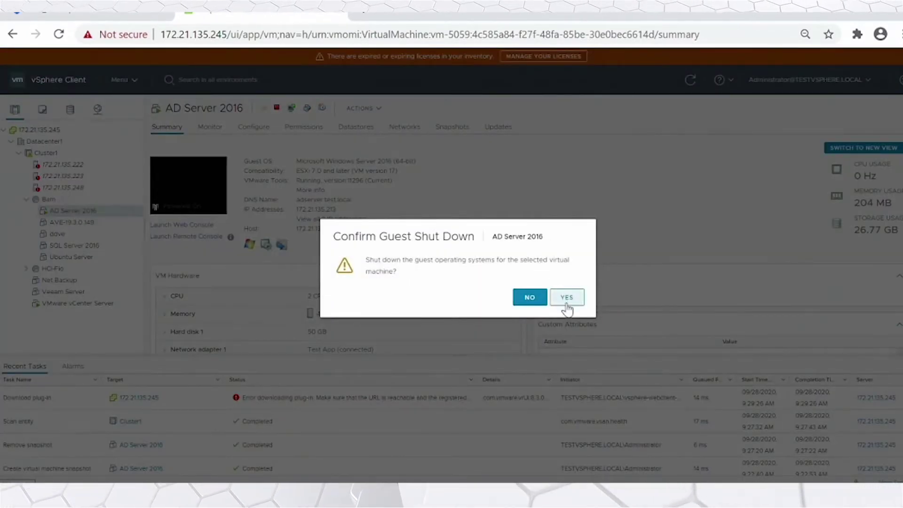
left_click(565, 300)
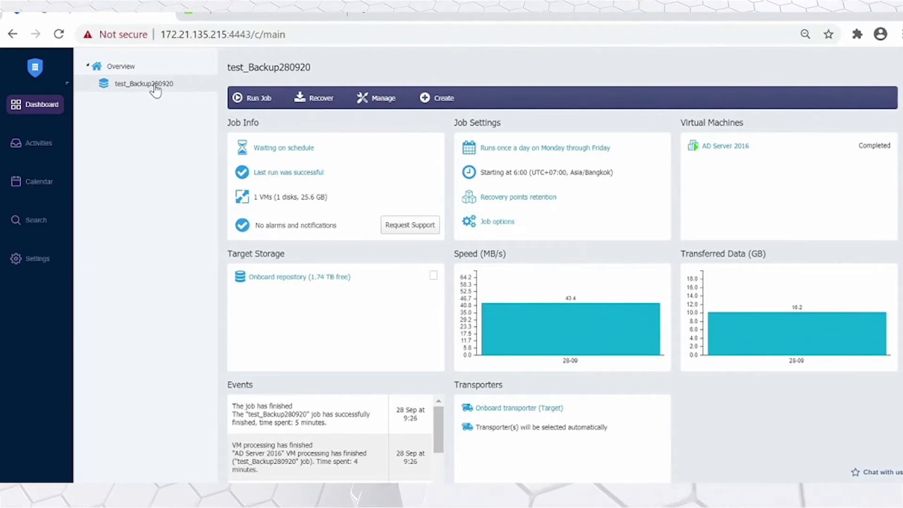
- Create a Flash VM Boot recovery of AD Server 2016 from its latest recovery point and advance to Destination
left_click(322, 95)
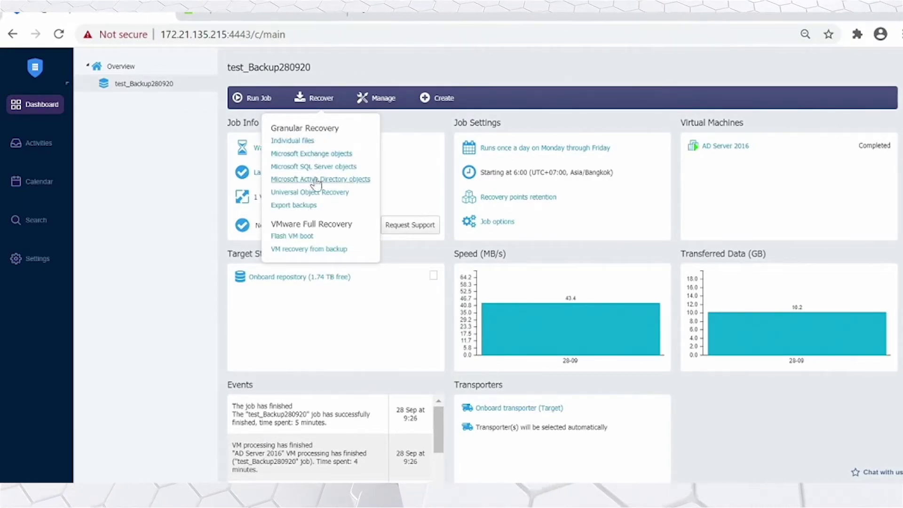
left_click(308, 236)
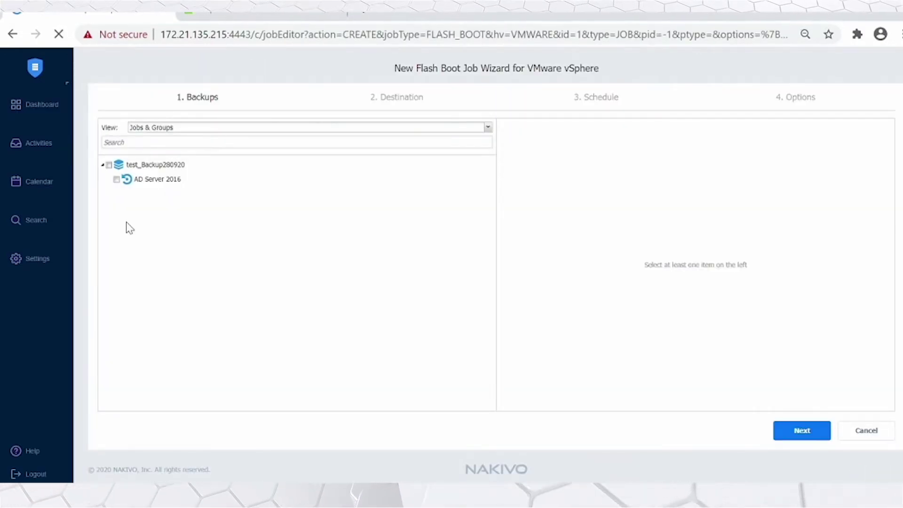
left_click(116, 179)
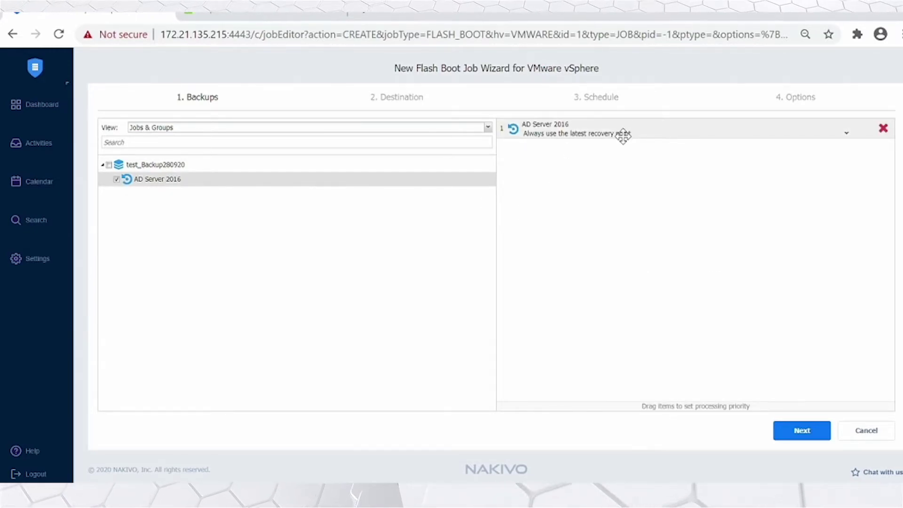
left_click(848, 135)
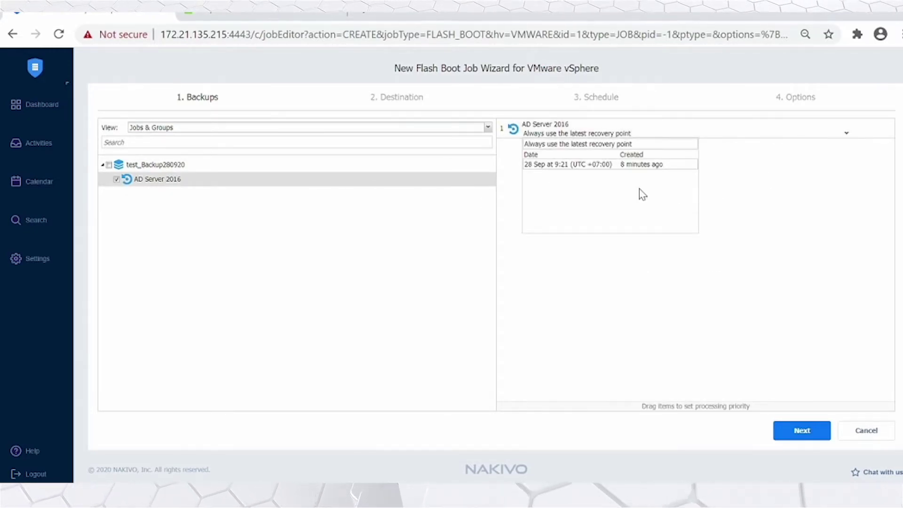
left_click(802, 432)
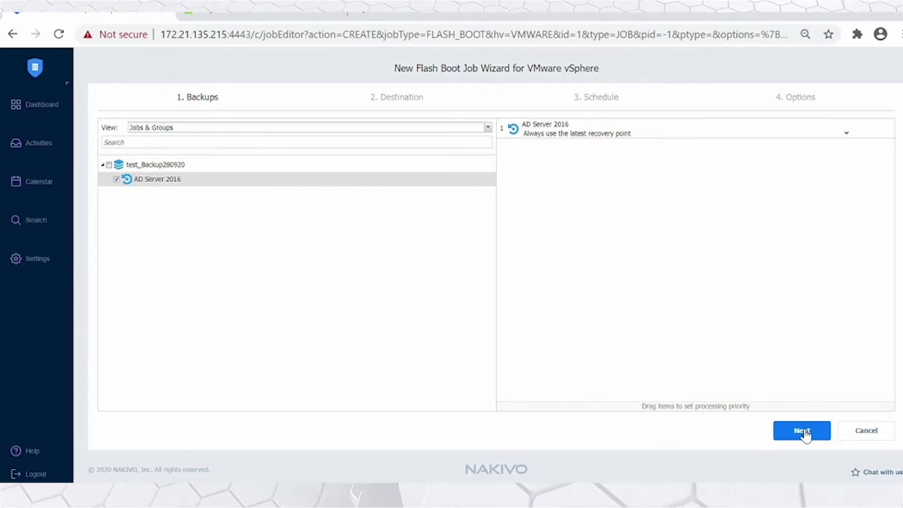
left_click(273, 133)
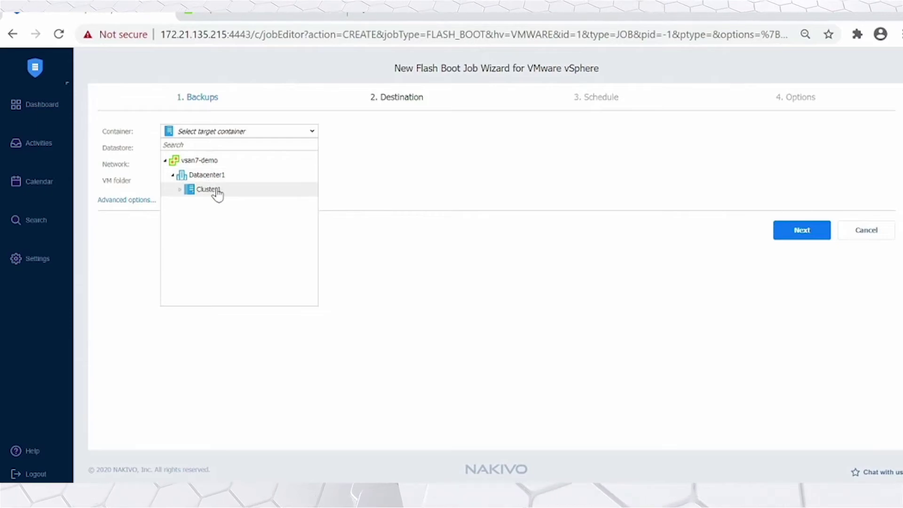
- Set the recovery destination to Cluster1 with the recovered VM on the Test App network
left_click(214, 191)
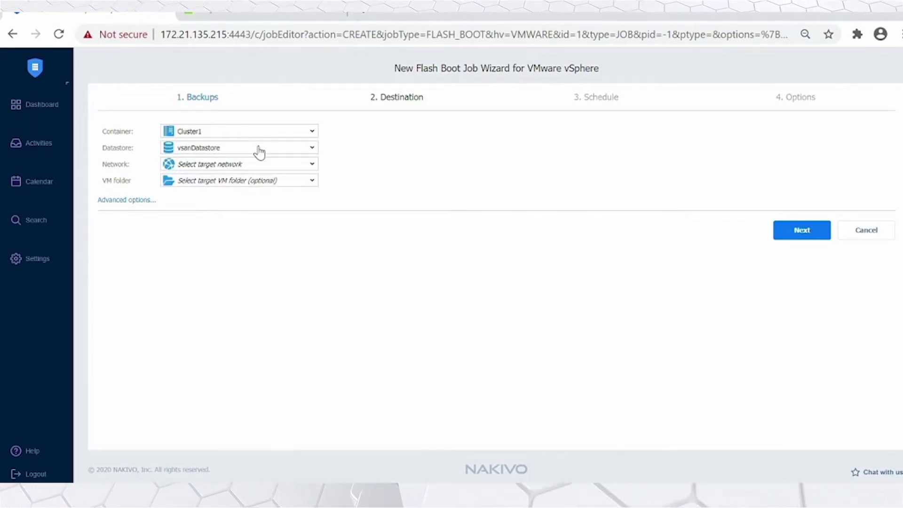
left_click(259, 168)
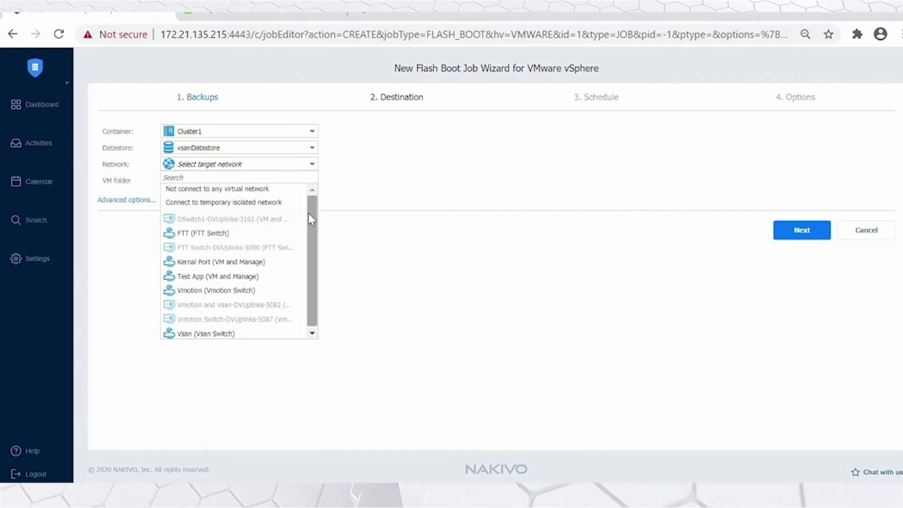
scroll(261, 273, "down", 1)
left_click(260, 275)
left_click(212, 180)
- Keep the job on-demand and replace the default job name with AD_Boot
left_click(802, 230)
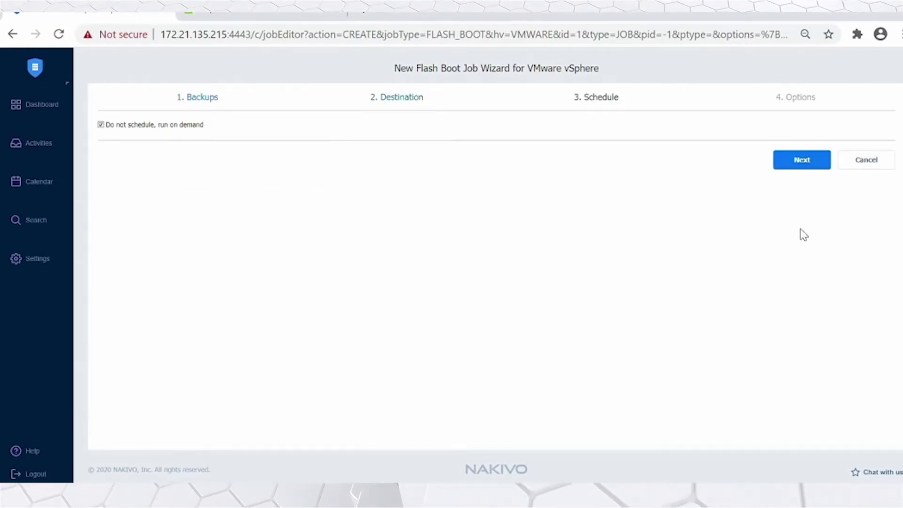
left_click(813, 164)
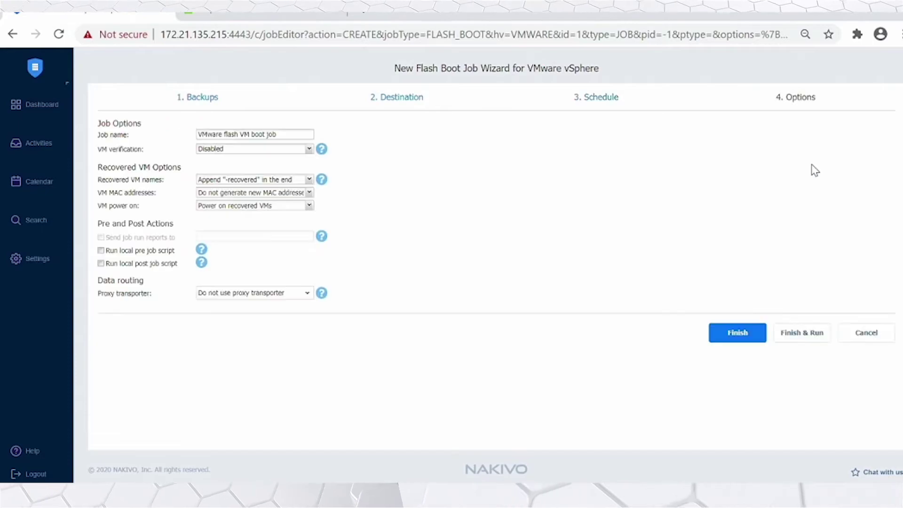
left_click_drag(278, 135, 158, 136)
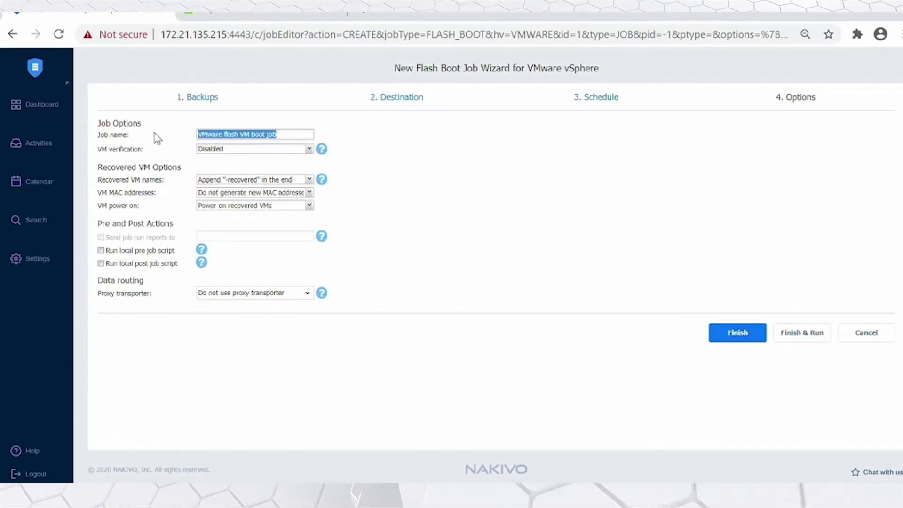
type("AD")
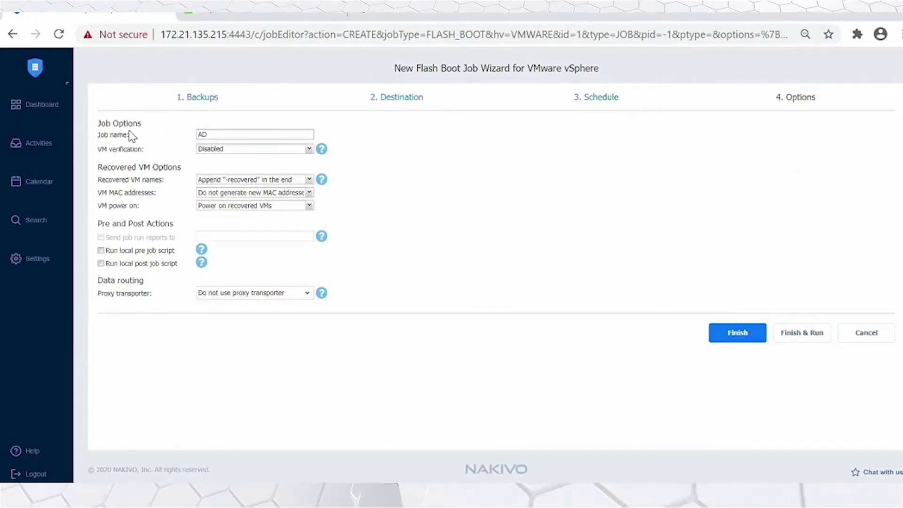
type("_Boot")
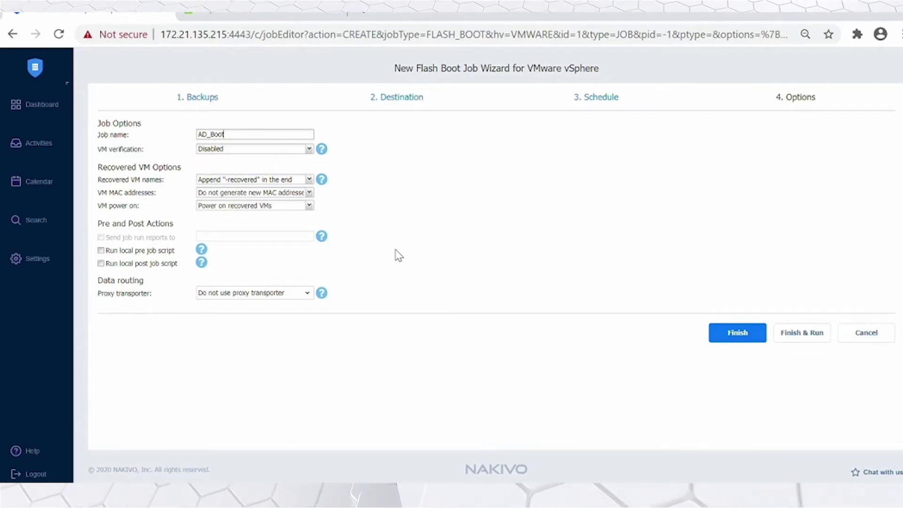
- Finish and run the AD_Boot job, then check that AD Server 2016-recovered is powered on in vSphere
left_click(801, 342)
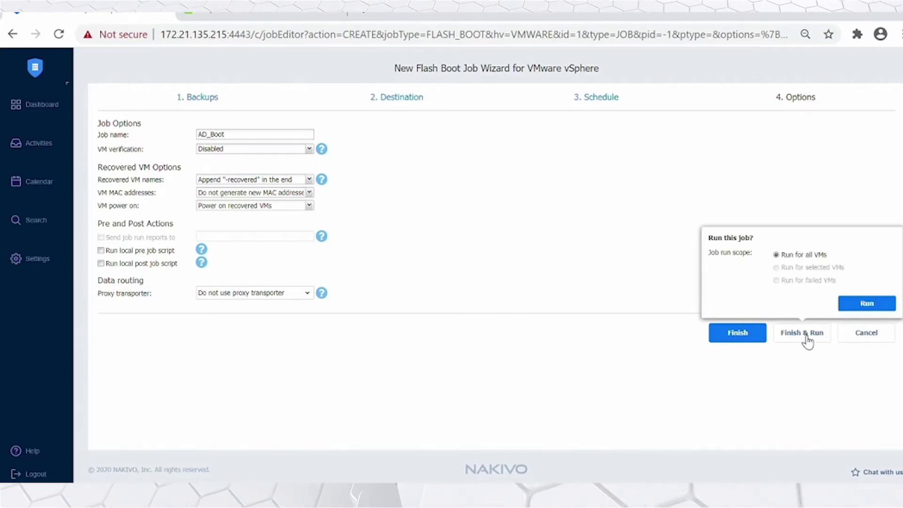
left_click(884, 303)
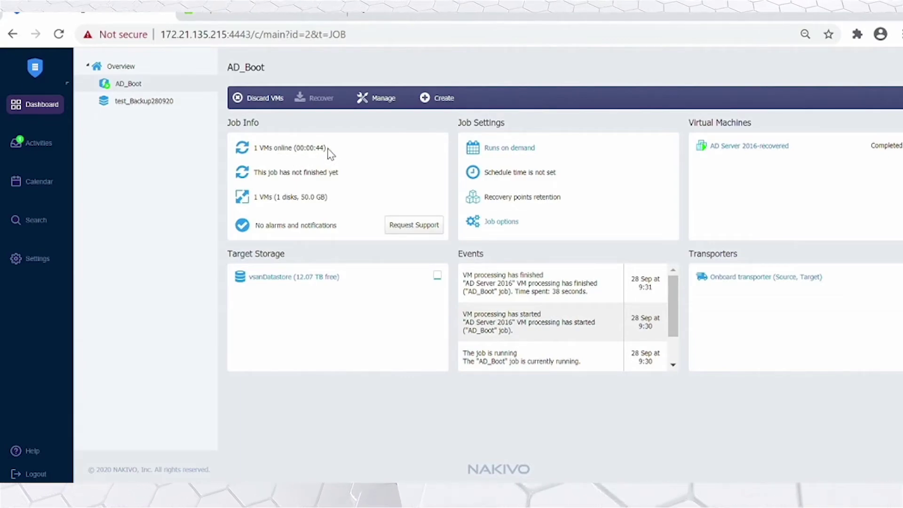
key("ctrl+Tab")
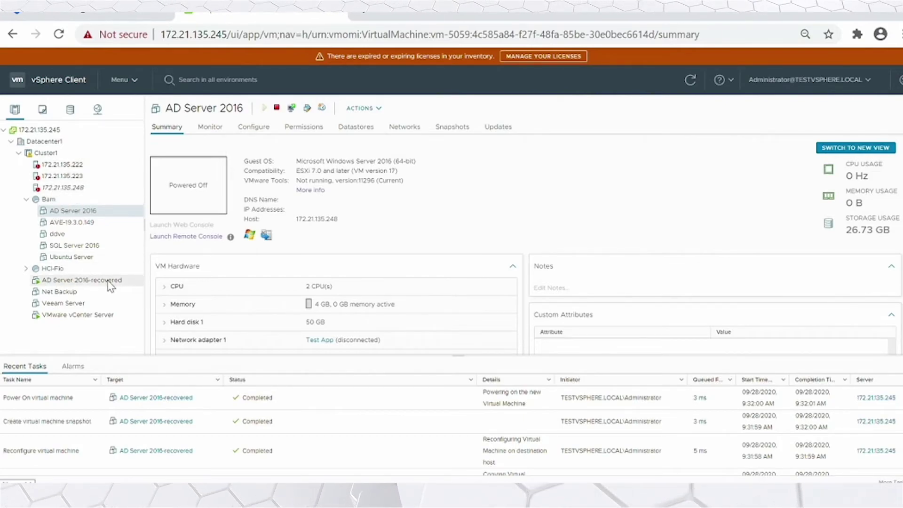
left_click(79, 284)
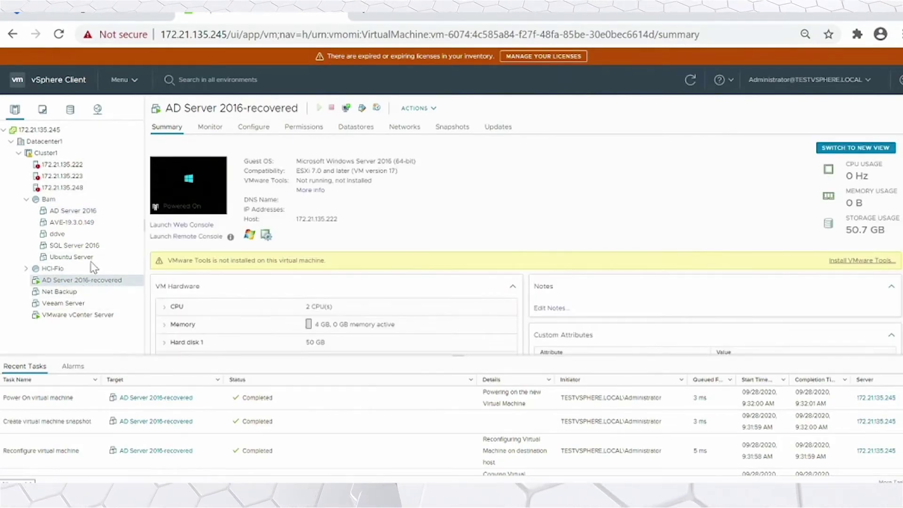